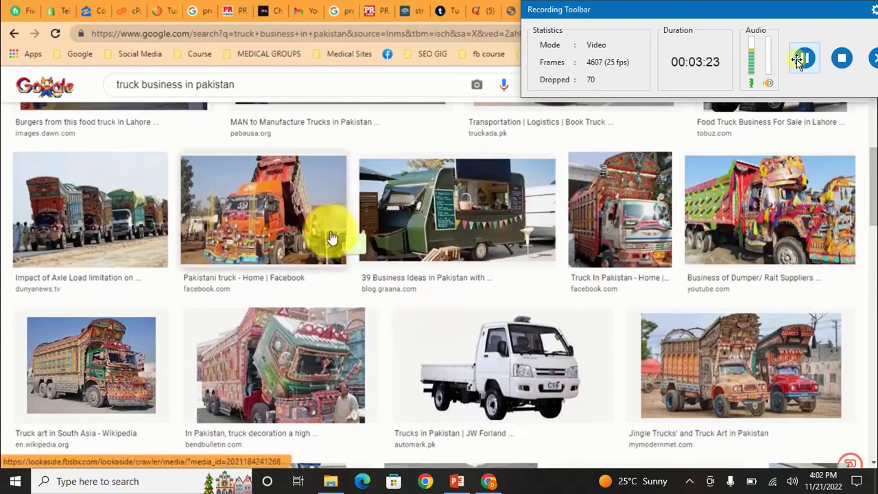
- Preview the orange Pakistani truck picture in the image results, and close the preview
click(299, 214)
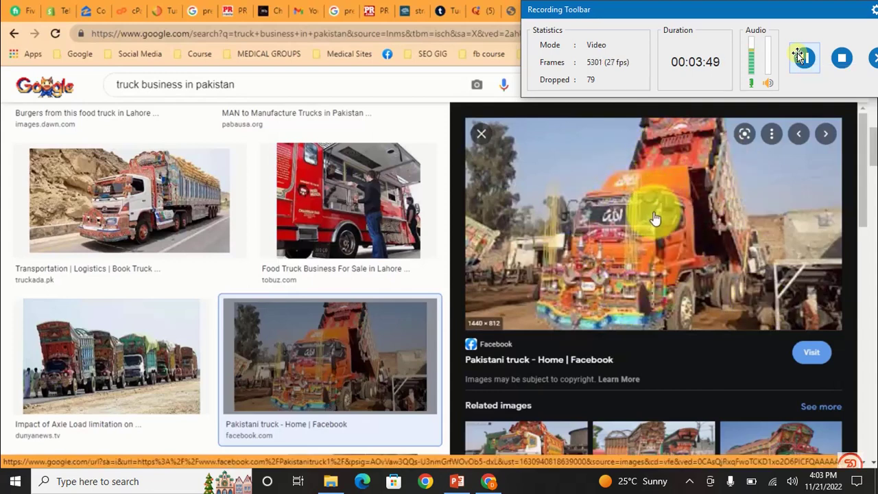
click(489, 139)
drag(864, 241, 871, 271)
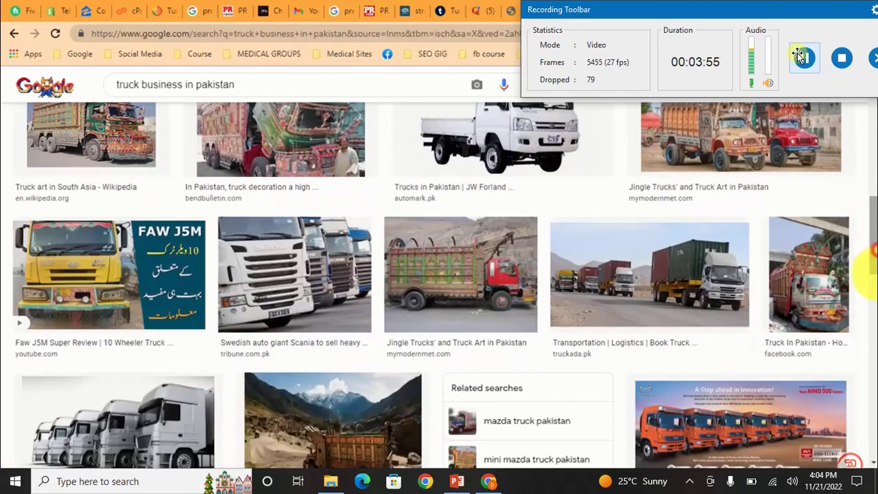
- Open the Hinopak Motors picture of the orange truck row at full size in its own tab
click(718, 452)
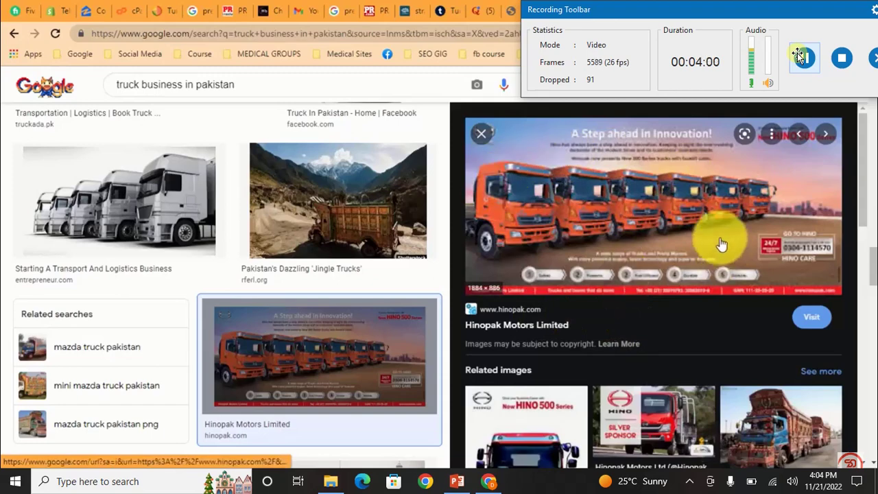
right_click(499, 321)
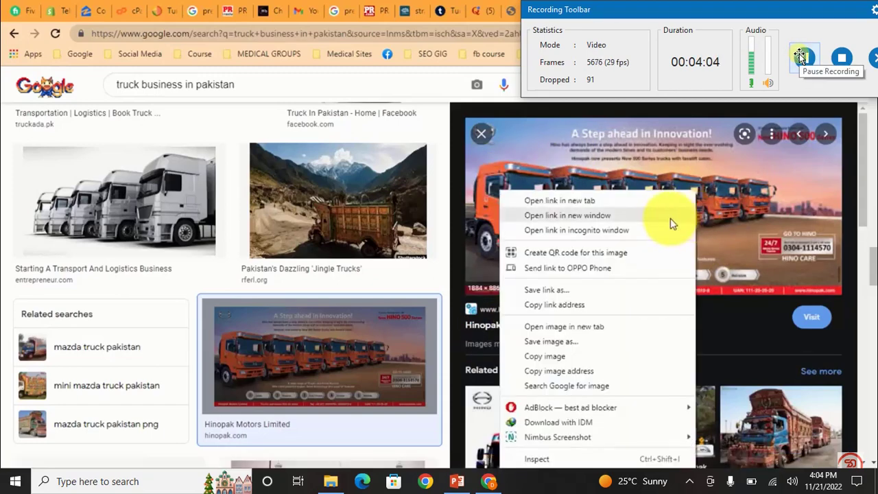
click(610, 327)
click(583, 11)
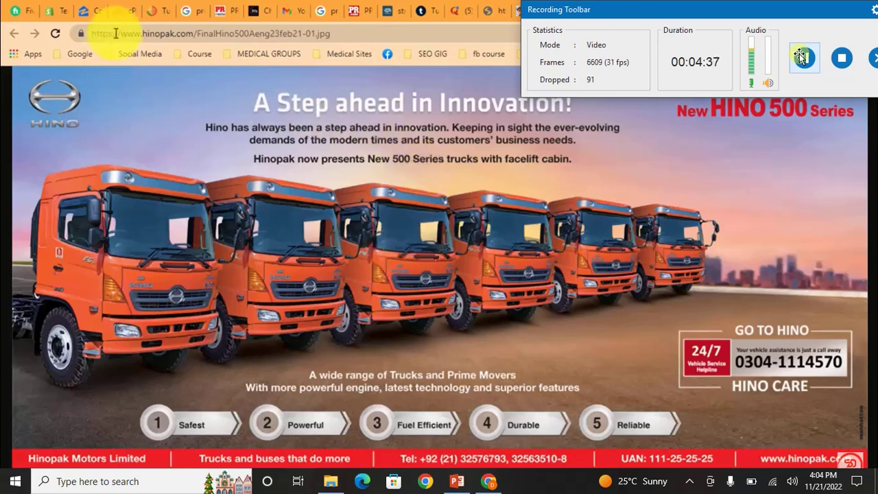
- Go to google.com and search for "image submision sites list"
click(167, 35)
text(google.com)
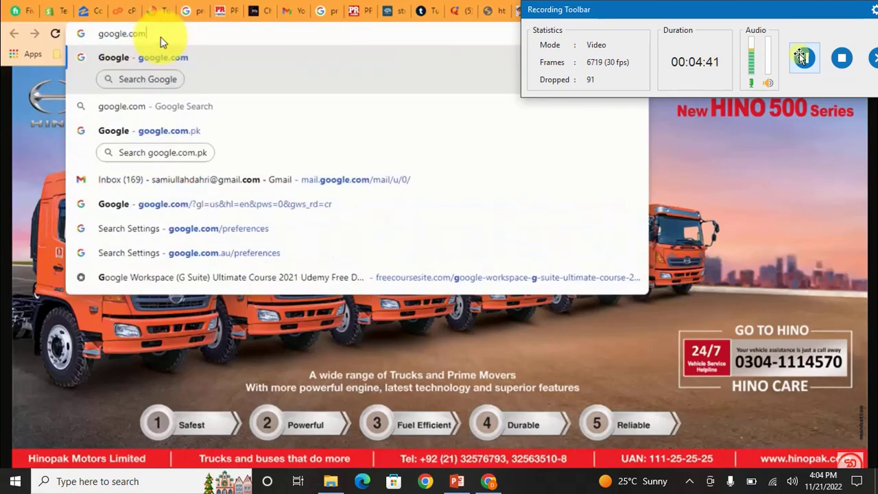
key(Return)
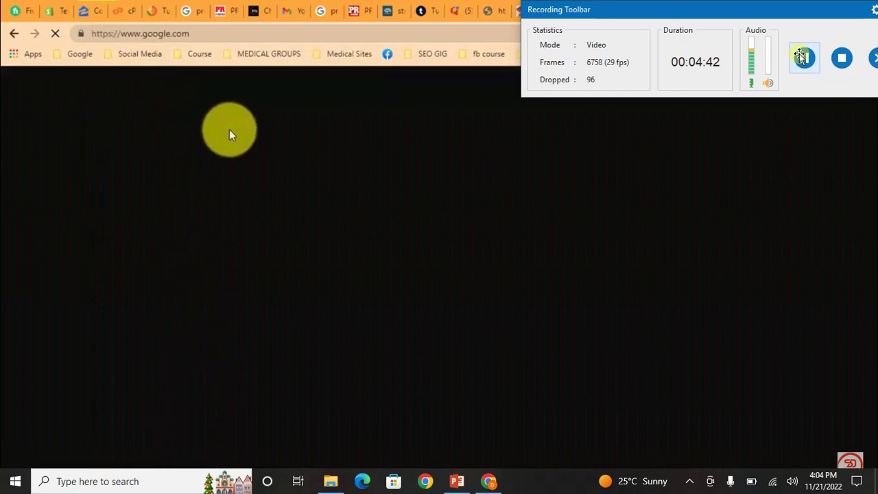
text(im)
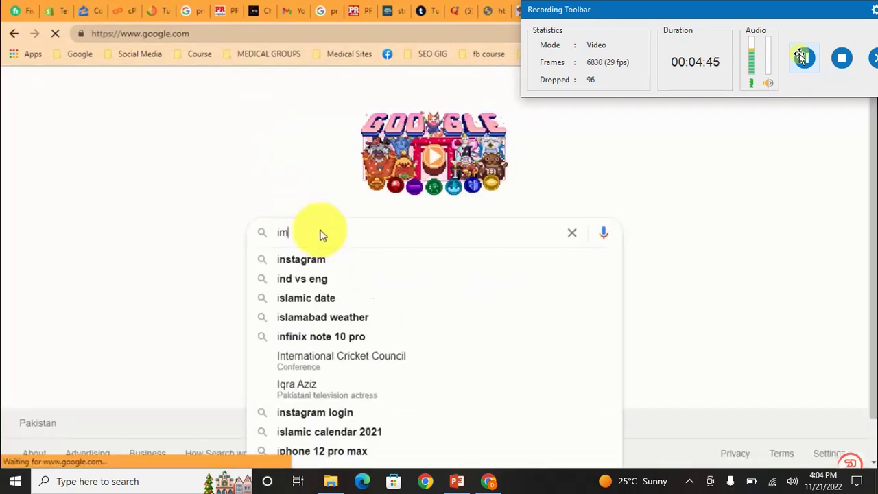
text(age su)
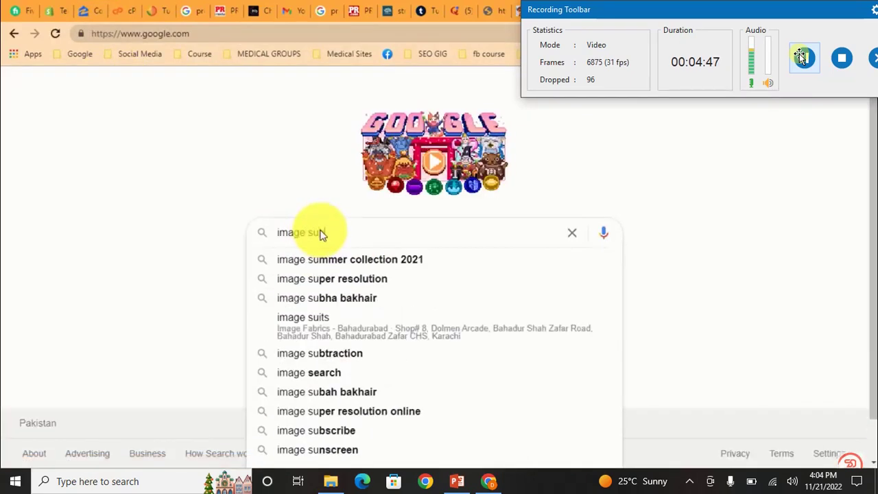
text(b)
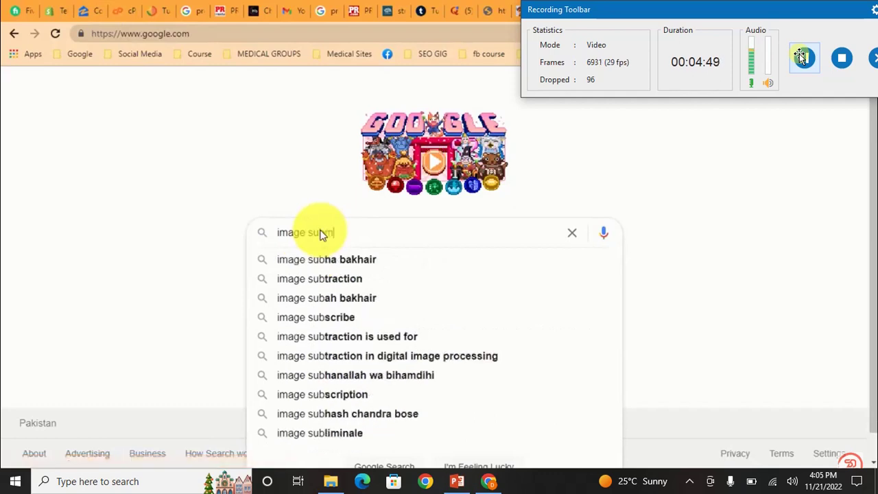
text(mis)
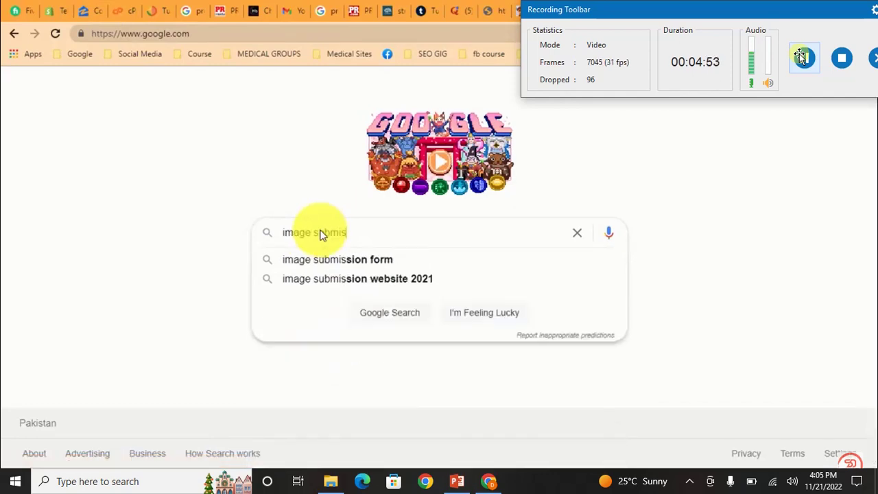
text(ion )
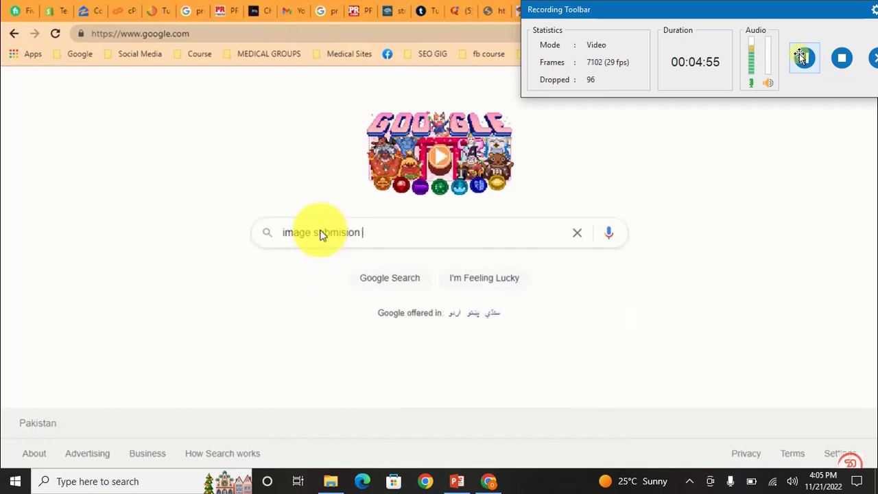
text(sites list)
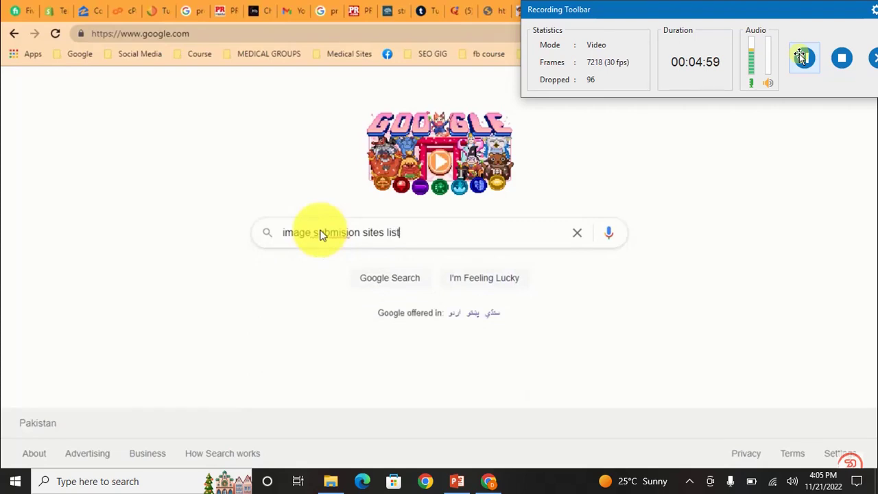
key(Return)
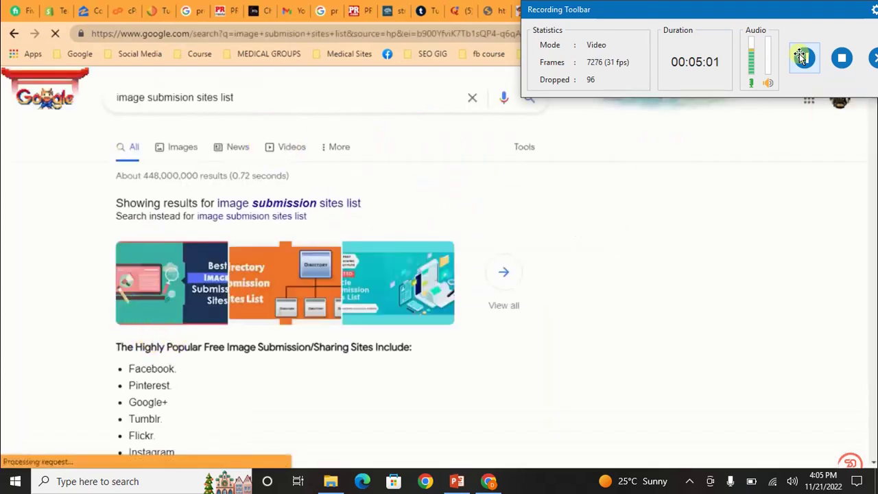
- Open the "150+ Image Submission Sites List 2021" result and find its list of popular free image sharing sites
scroll(840, 211, down, 5)
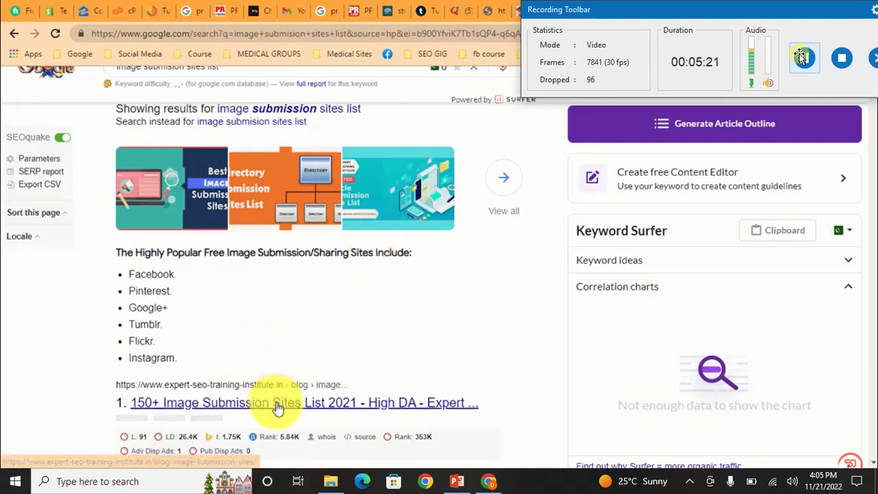
click(278, 405)
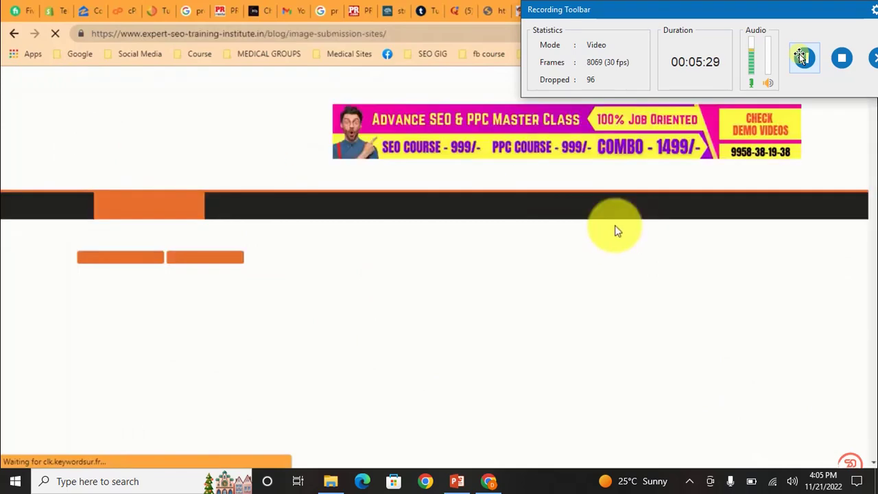
scroll(871, 108, down, 10)
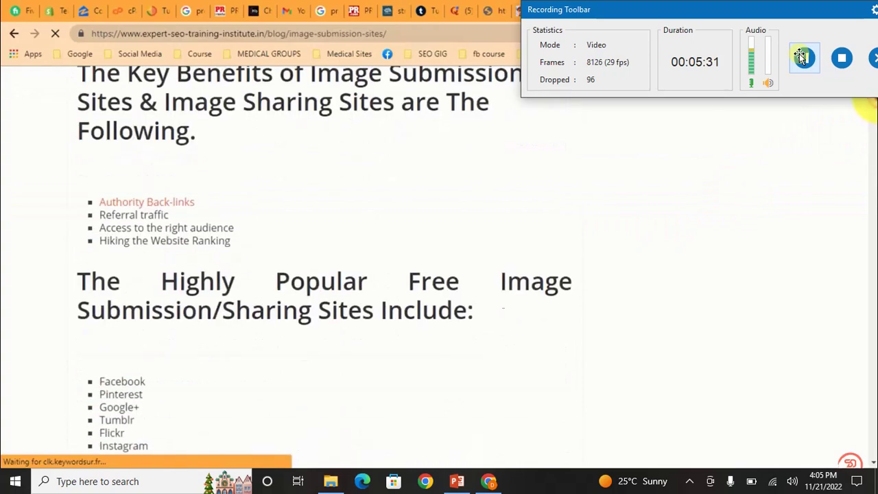
drag(875, 100, 874, 94)
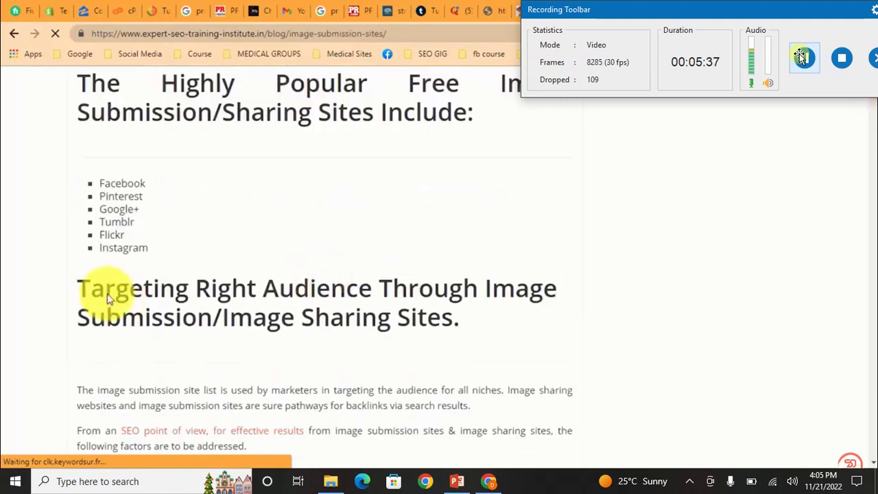
- Copy the name Tumblr from the list, search for it in a new tab, and open the Tumblr website
double_click(123, 221)
key(ctrl+c)
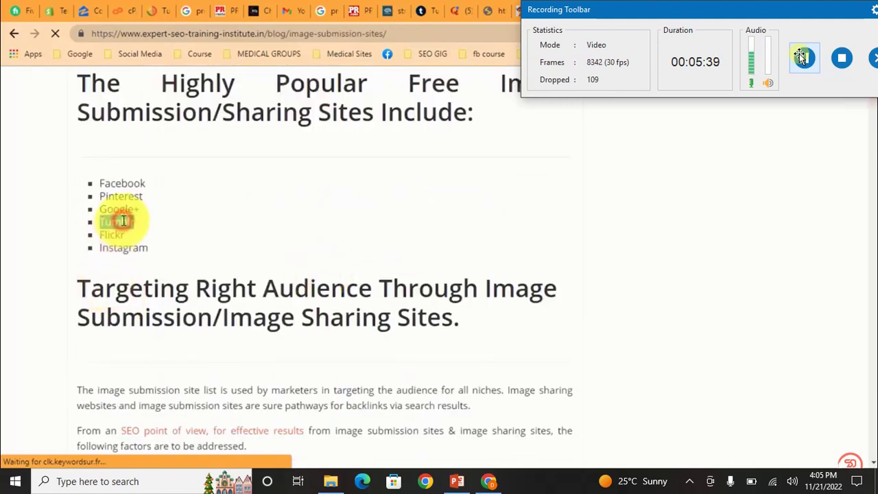
key(ctrl+t)
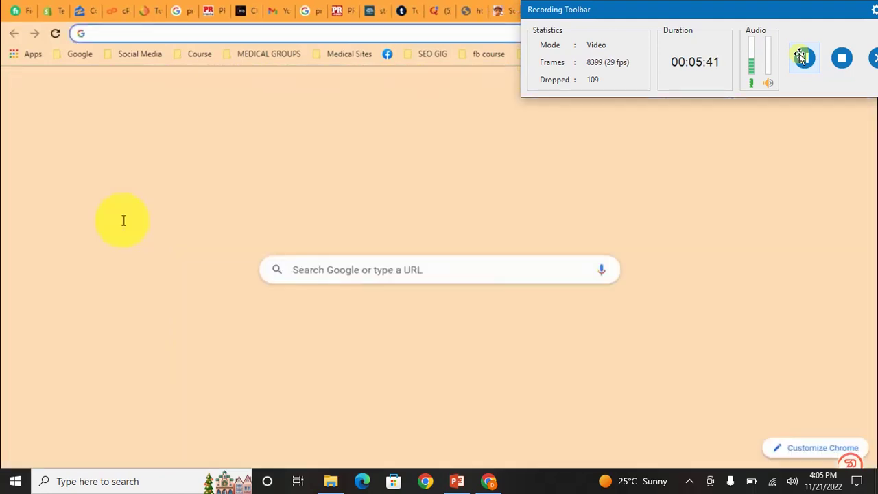
key(ctrl+v)
key(Return)
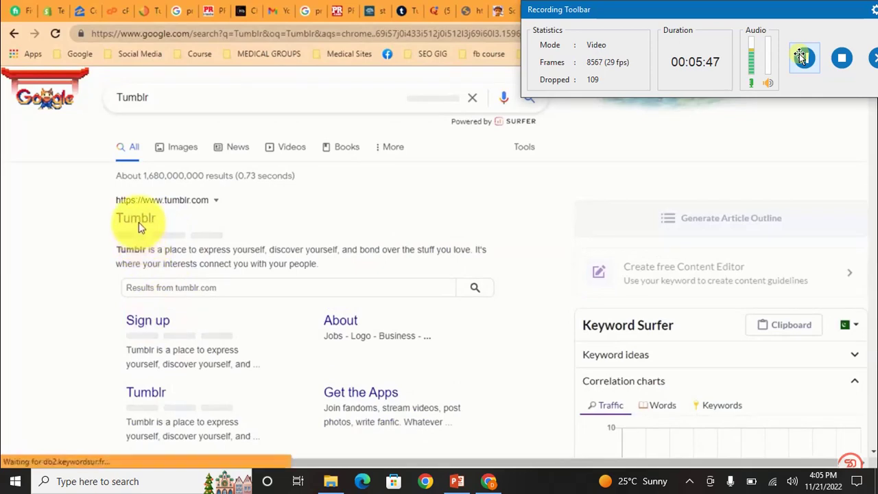
click(138, 218)
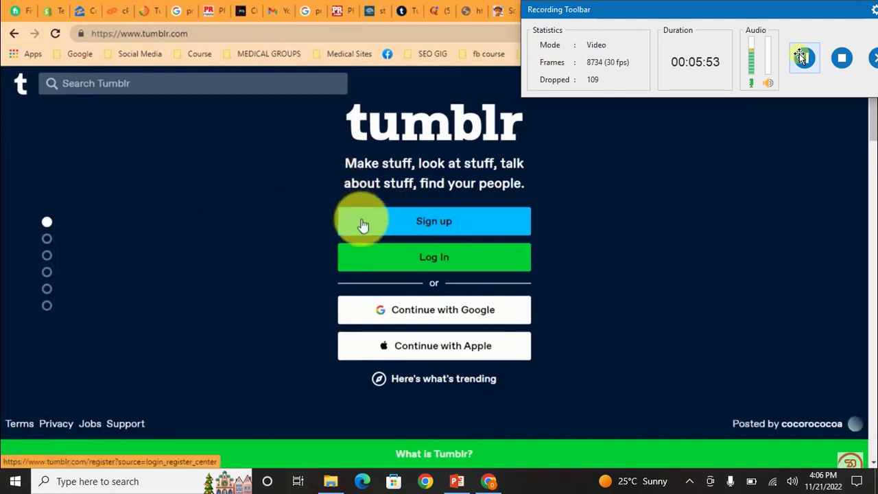
- Sign up for a Tumblr account with the e-mail address, account password and age, saving the login in the browser
click(441, 224)
click(418, 162)
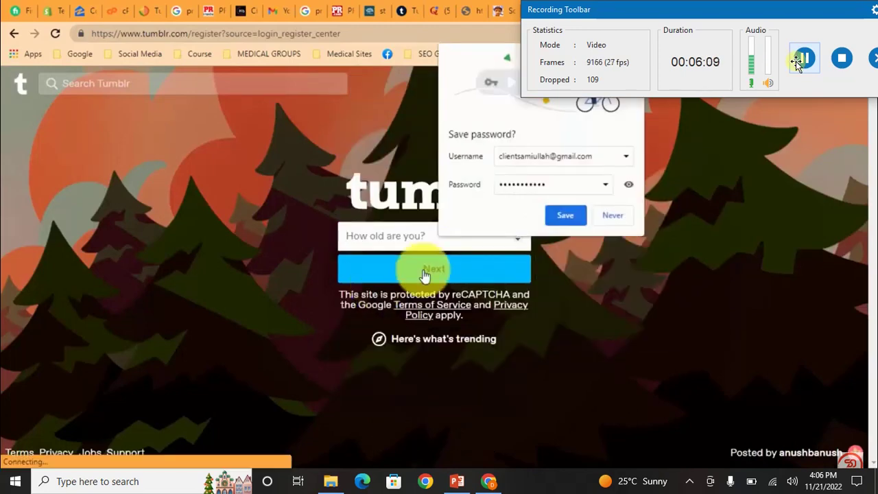
click(575, 216)
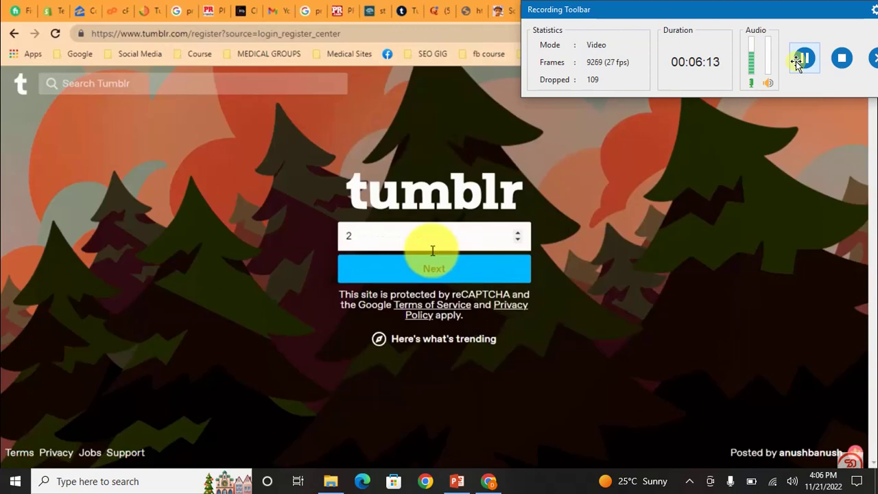
click(425, 271)
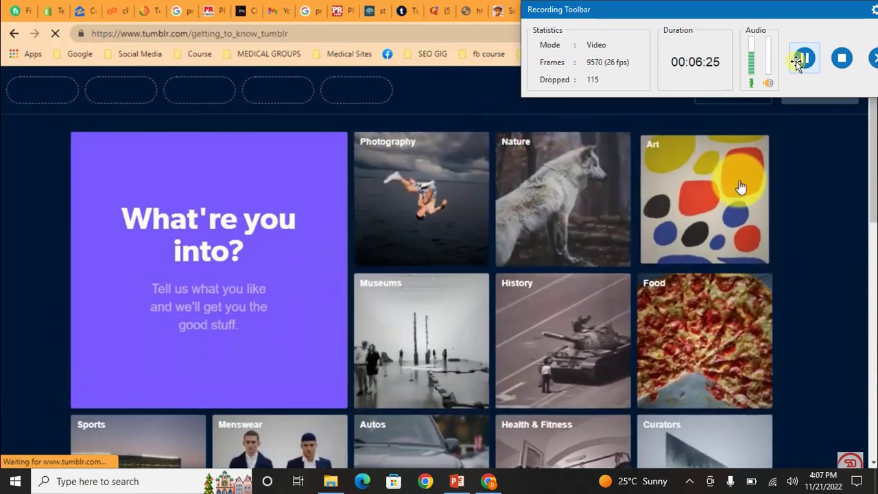
mouse_move(866, 141)
mouse_down()
mouse_move(867, 206)
mouse_move(868, 144)
mouse_up()
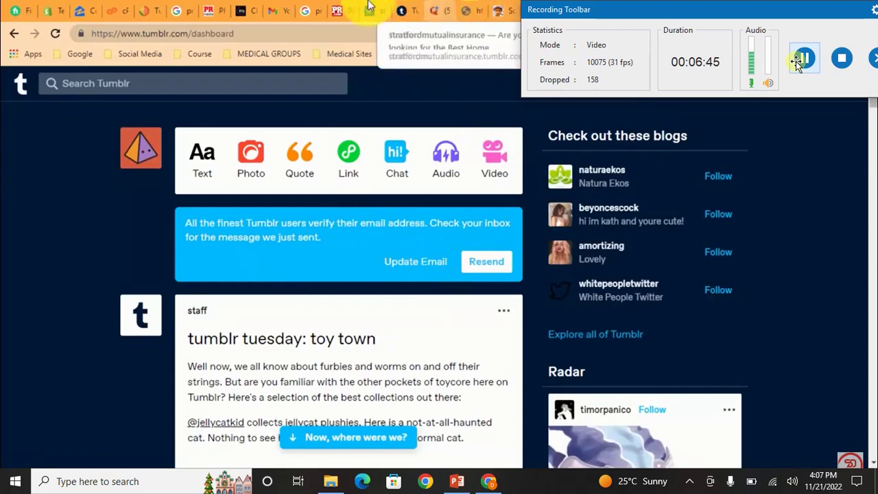
- Verify the new account's e-mail address through Tumblr's message in the Gmail inbox, completing the reCAPTCHA
click(284, 8)
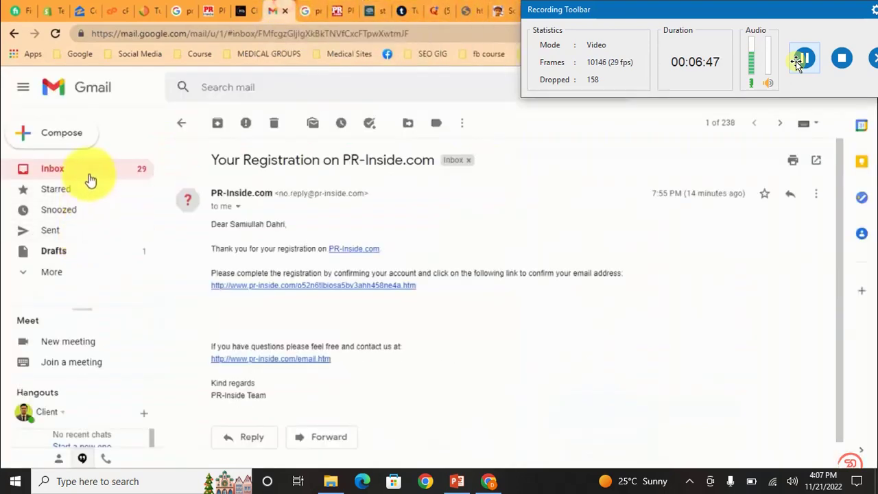
click(90, 177)
click(449, 312)
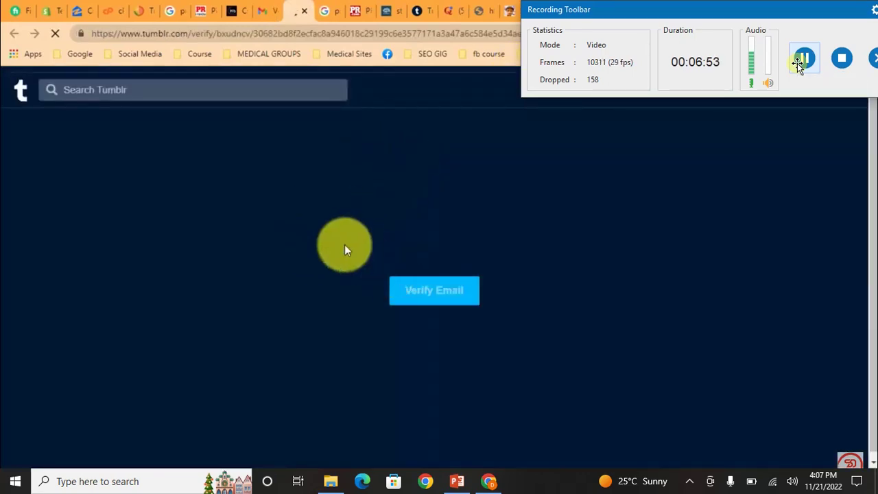
click(433, 288)
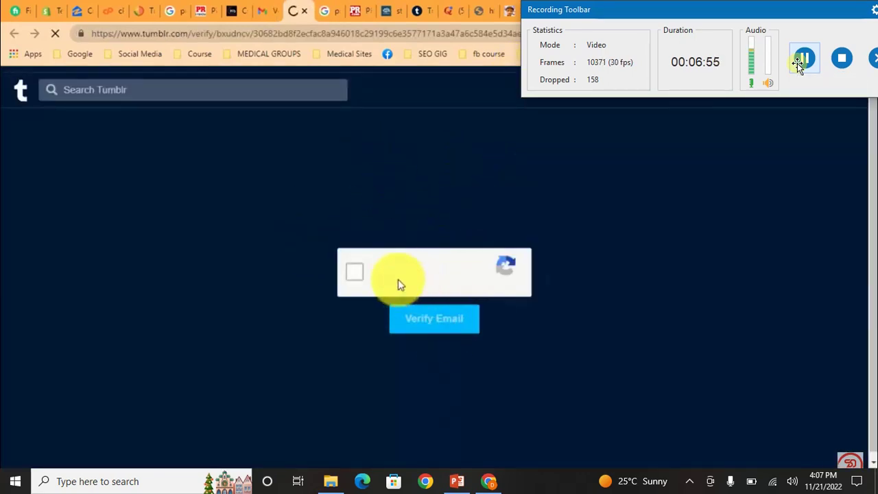
click(353, 272)
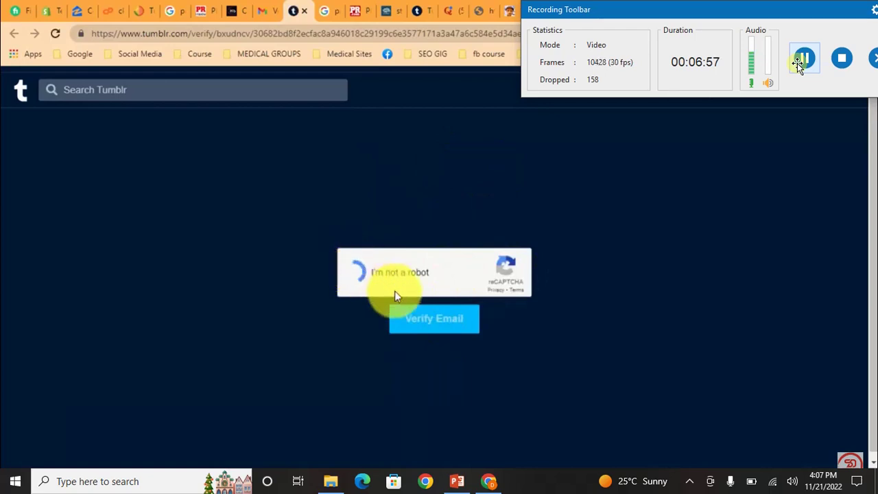
click(411, 321)
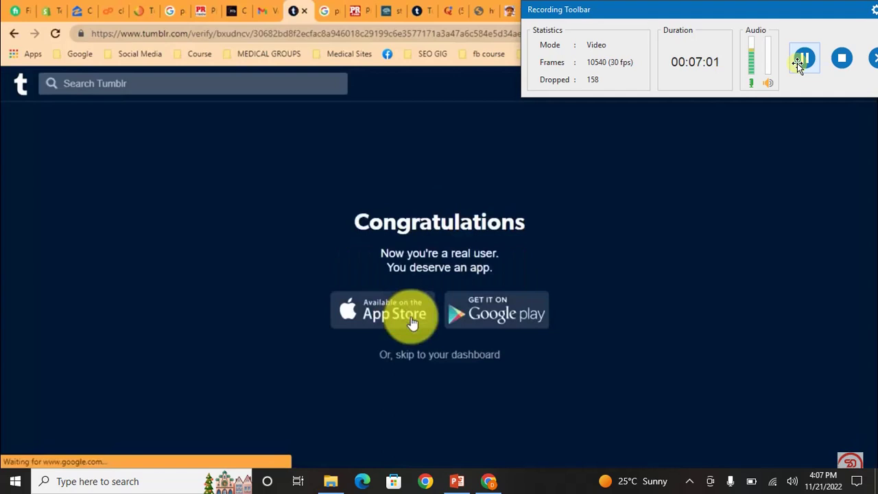
- Start a photo post from the Tumblr dashboard and upload the "Finding Freelance Jobs" picture
click(21, 89)
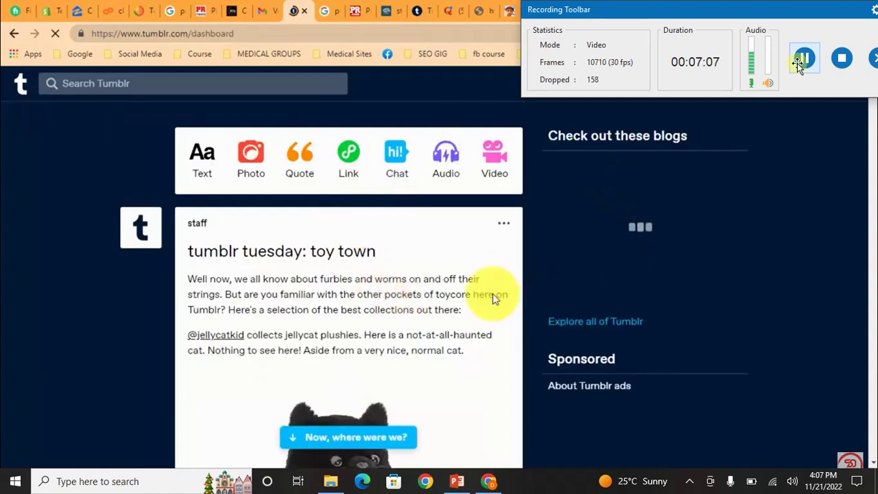
click(250, 158)
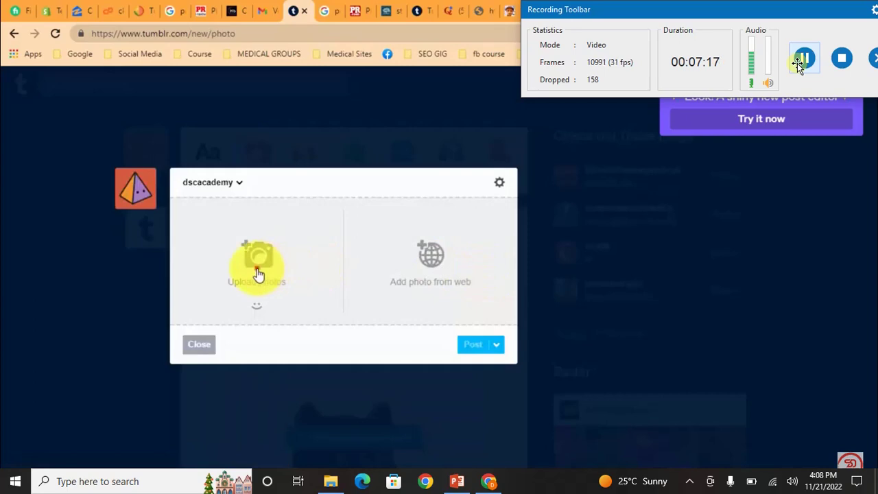
click(258, 274)
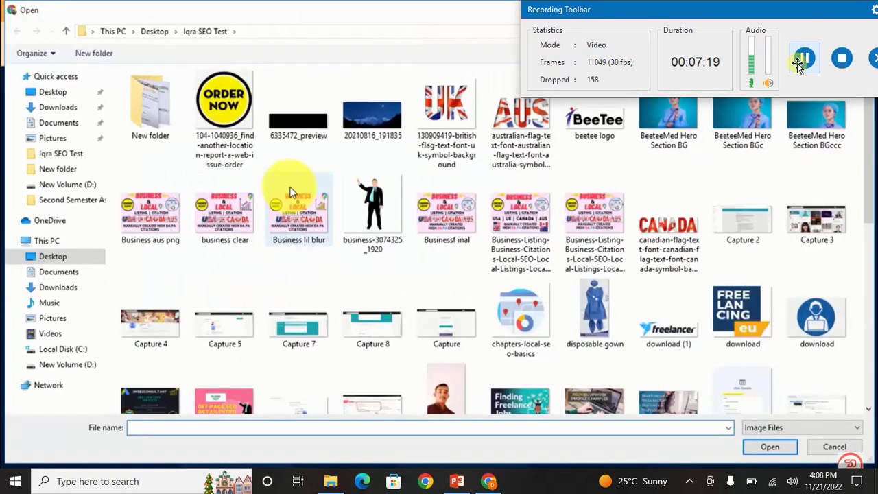
drag(870, 195, 871, 245)
double_click(521, 223)
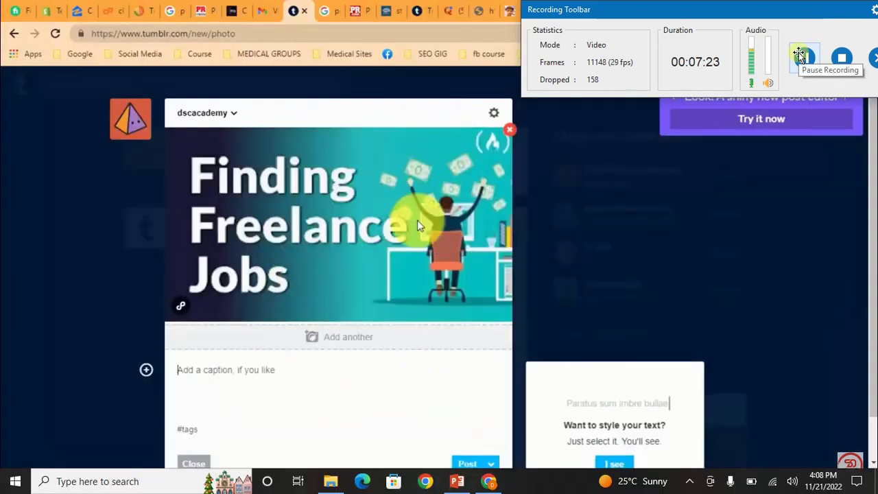
- Write a photo caption introducing a professional SEO expert with job openings in the office, inviting replies and ending with the blogspot website address
scroll(870, 122, down, 1)
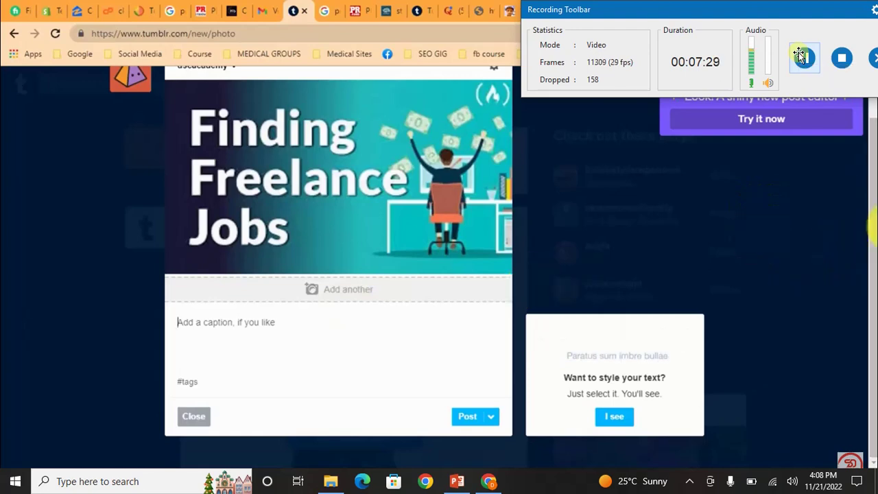
scroll(863, 206, up, 1)
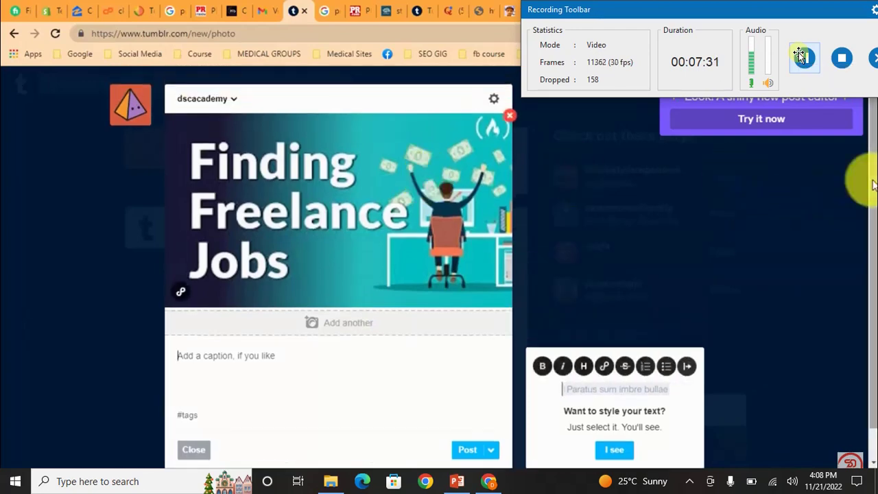
scroll(862, 188, down, 1)
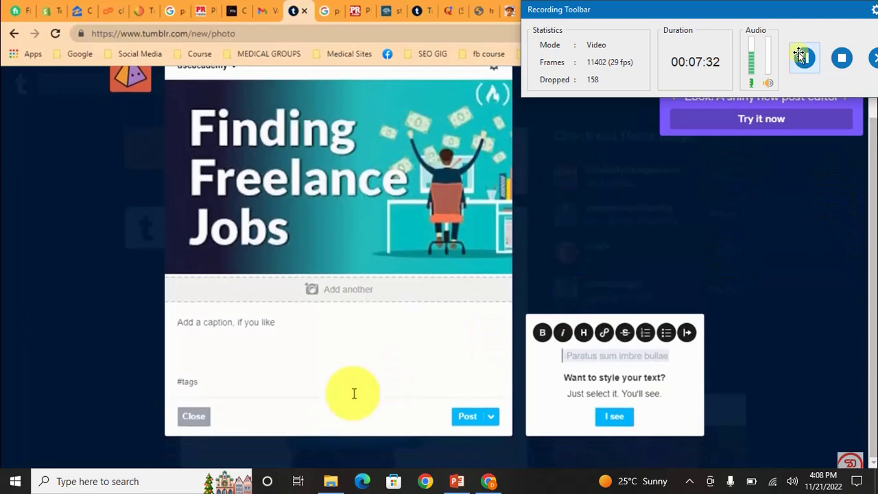
click(268, 331)
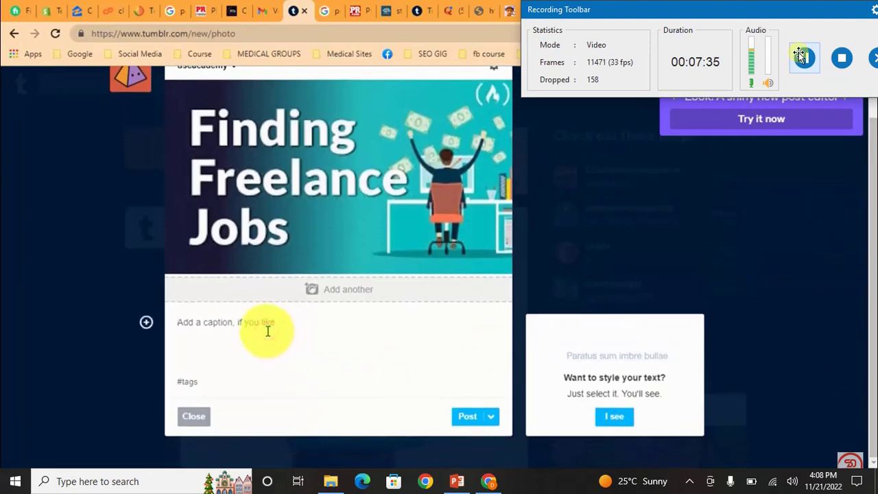
text(Hi Everybody, I am a professional SEO expert. I am teaching SEO, I have currently many opening in my office for Jobs.  Let me know if you are perfect fit.  Visit us at https://samiullahdahri.blogspot.com/)
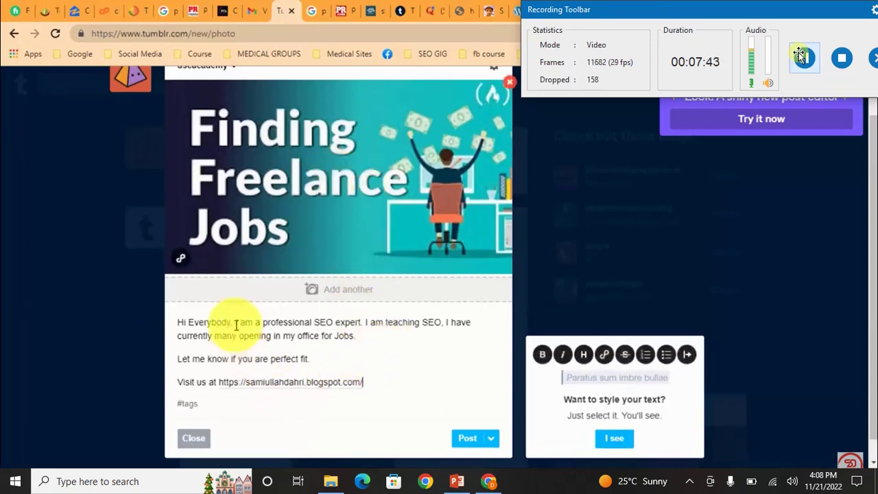
drag(237, 322, 310, 358)
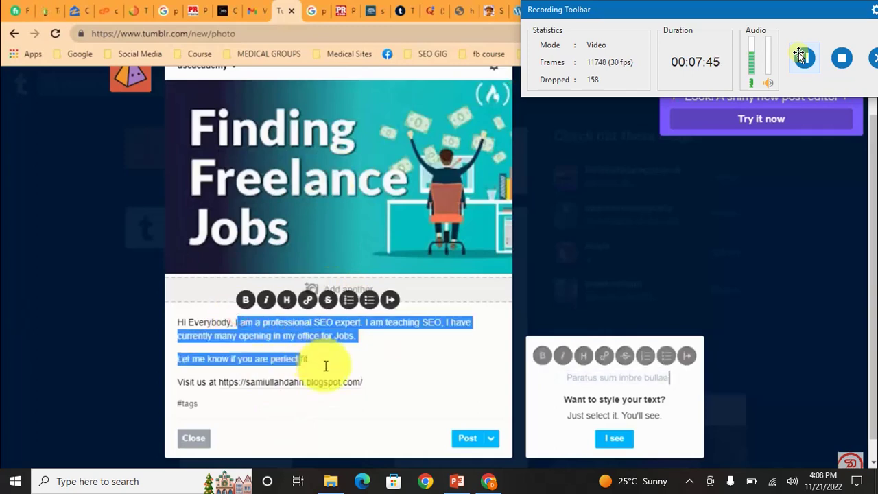
click(367, 383)
drag(367, 384, 227, 387)
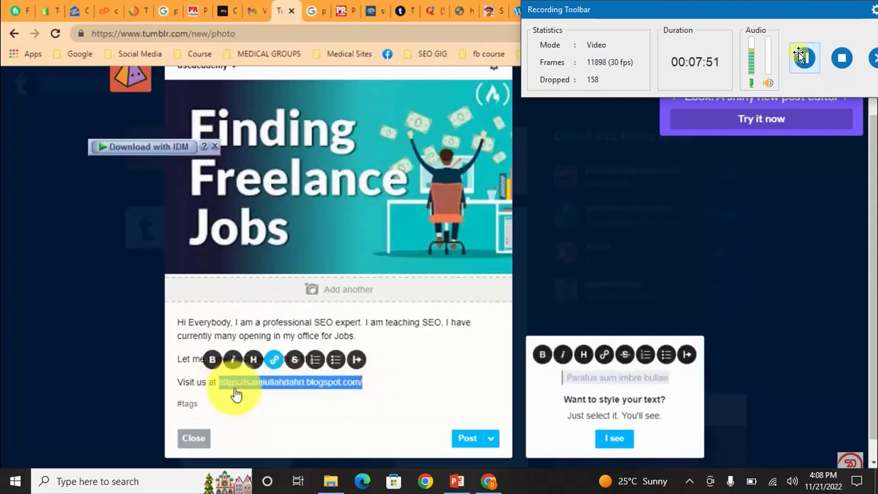
click(440, 386)
click(381, 358)
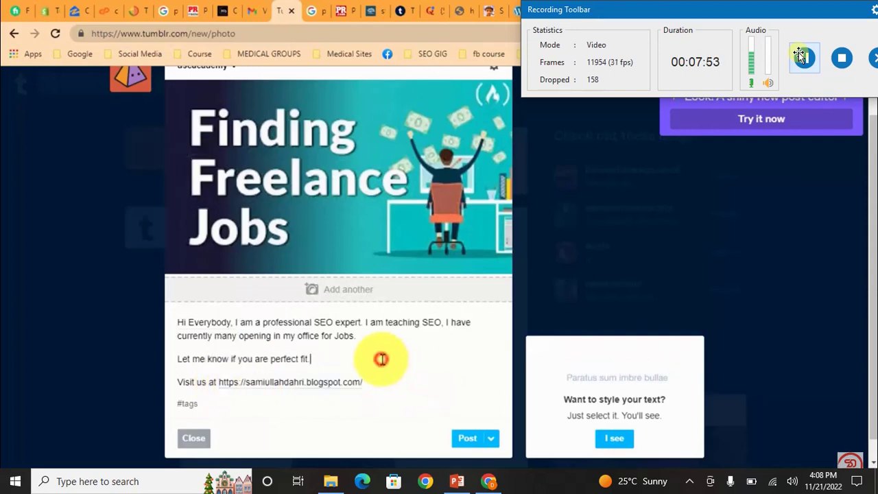
- Link the word SEO before "expert" in the caption's first sentence to the blogspot website address
double_click(317, 323)
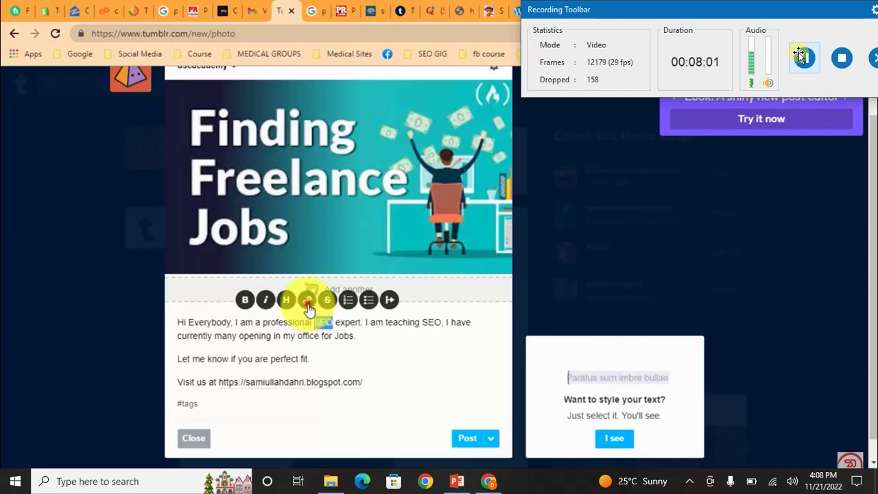
click(308, 309)
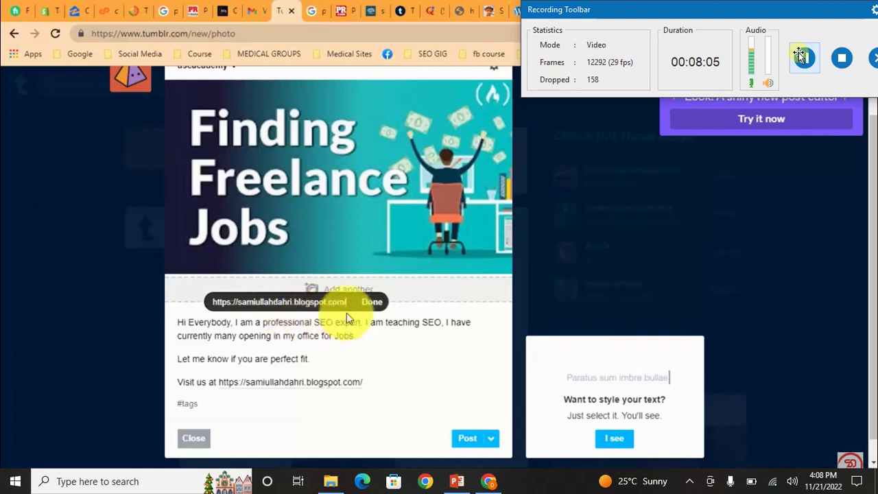
click(371, 303)
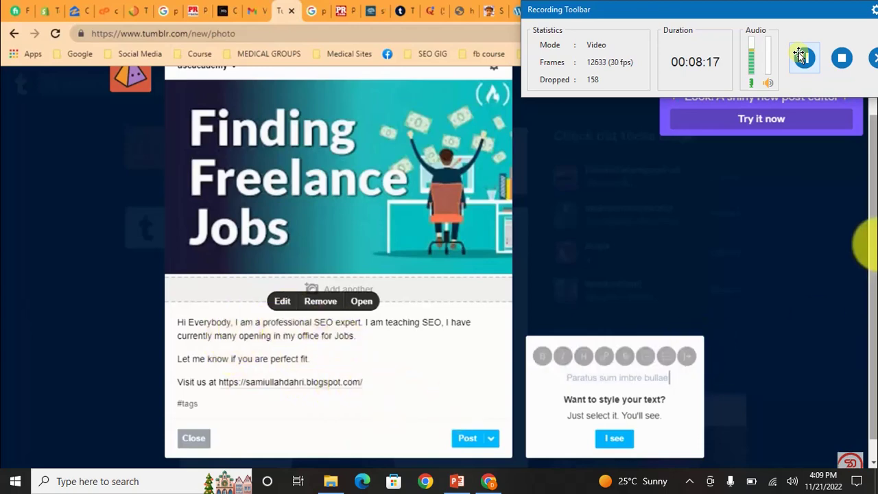
- Add the popular tag "seo" to the photo post and publish it
scroll(866, 270, down, 1)
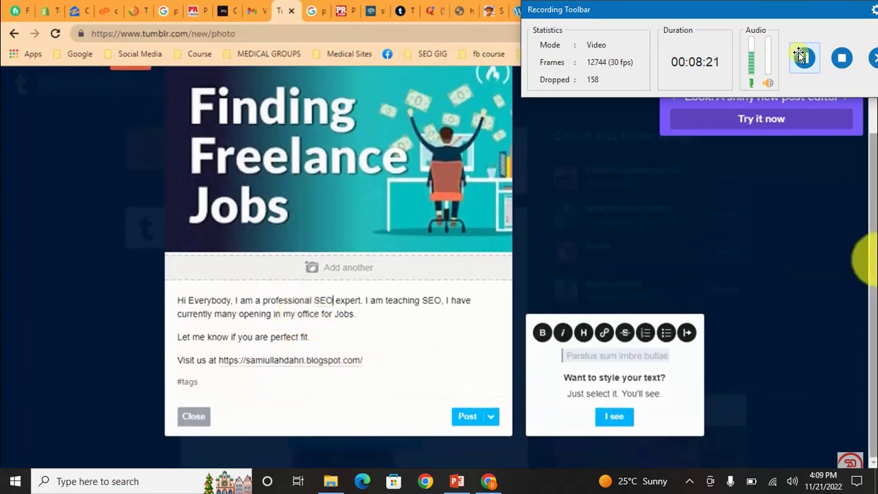
click(281, 391)
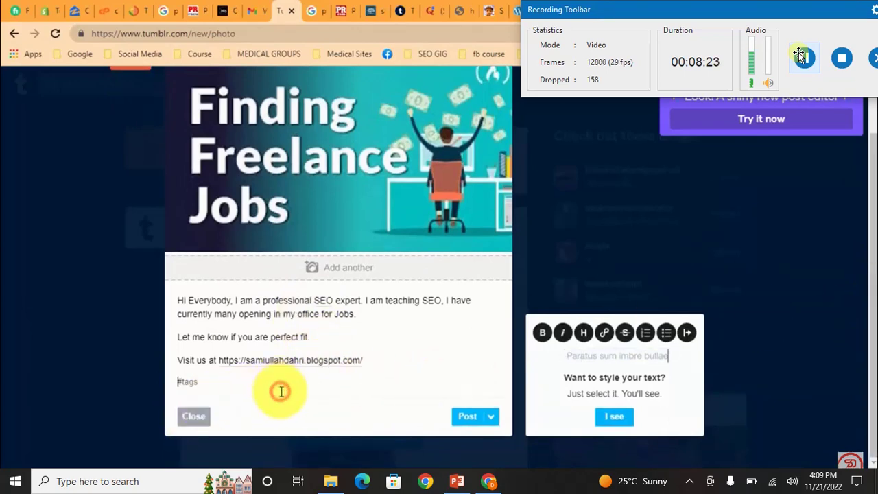
text(seo)
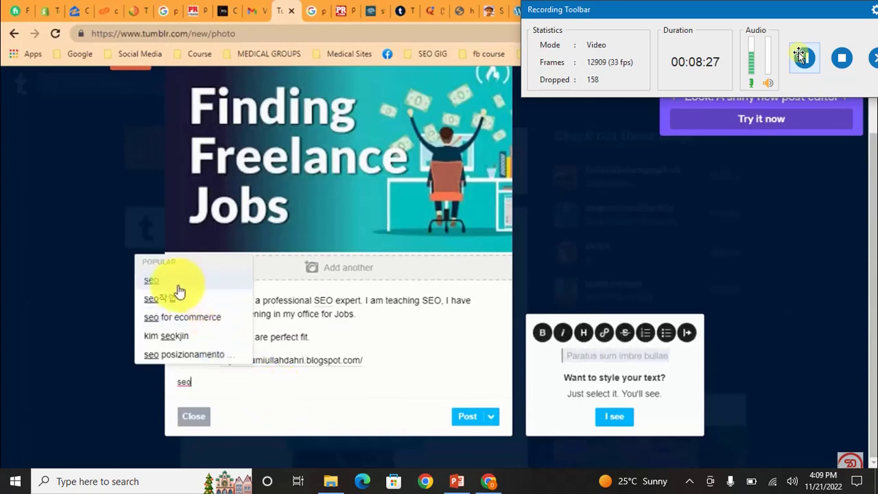
click(177, 286)
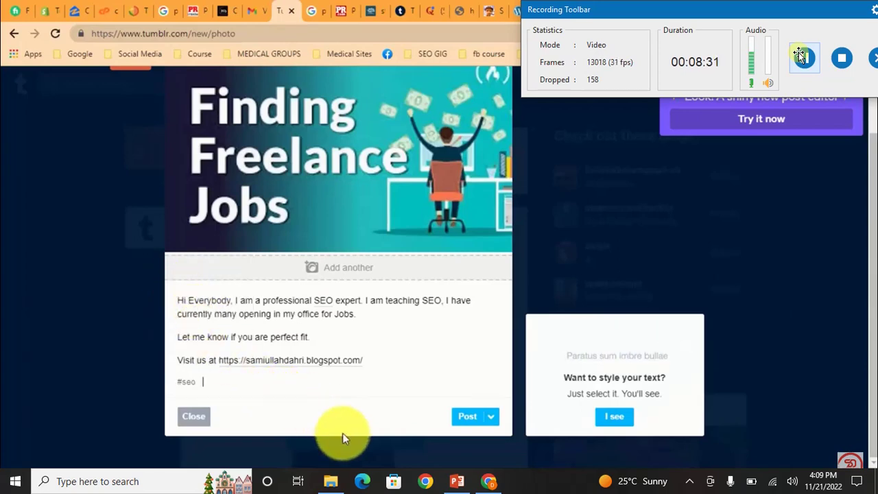
click(461, 417)
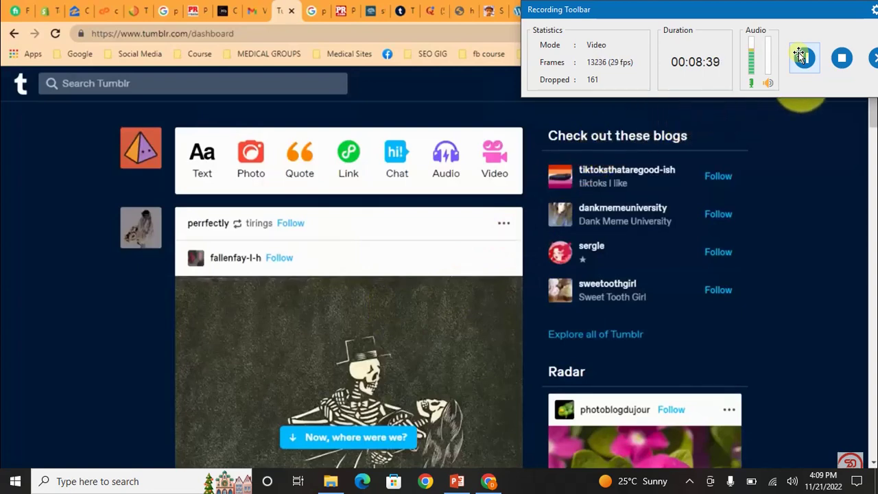
- Open the dscacademy blog, check the published photo post's caption, links and tag, and follow its blogspot link
click(801, 84)
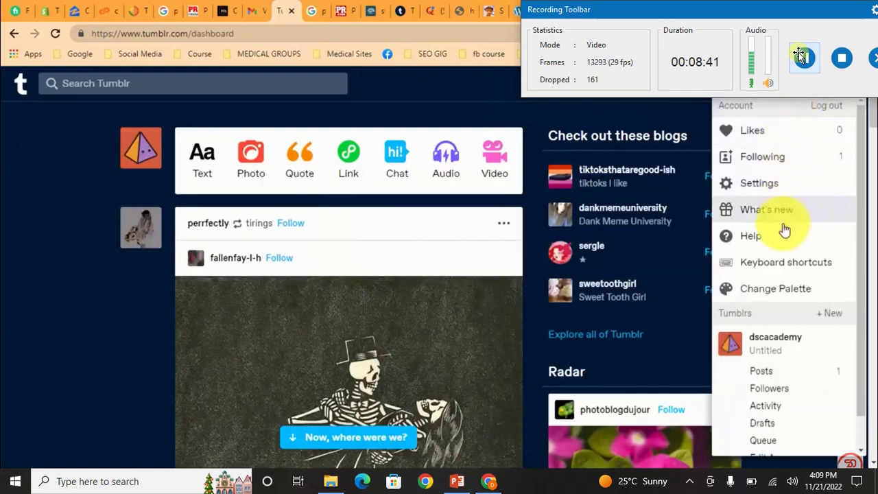
click(774, 355)
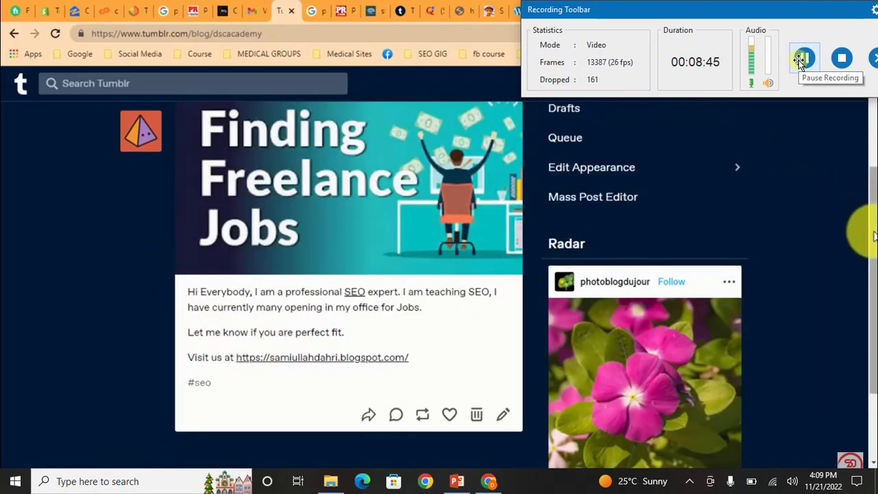
drag(864, 231, 864, 219)
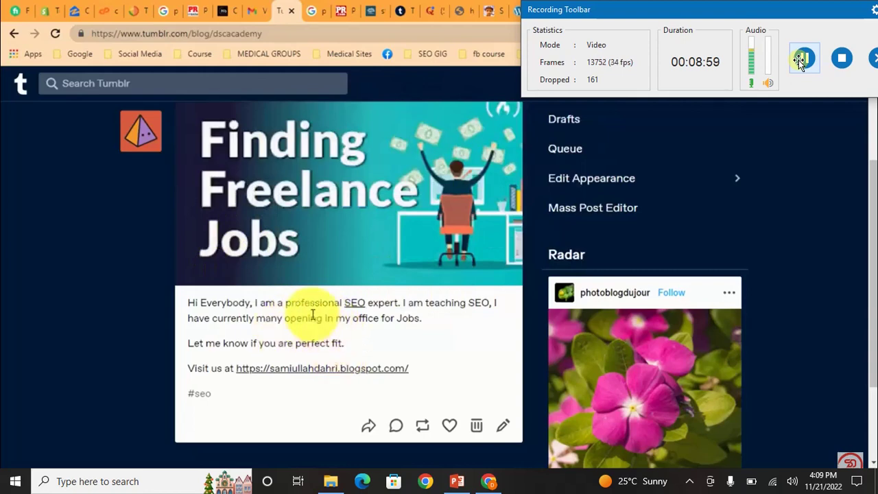
click(302, 373)
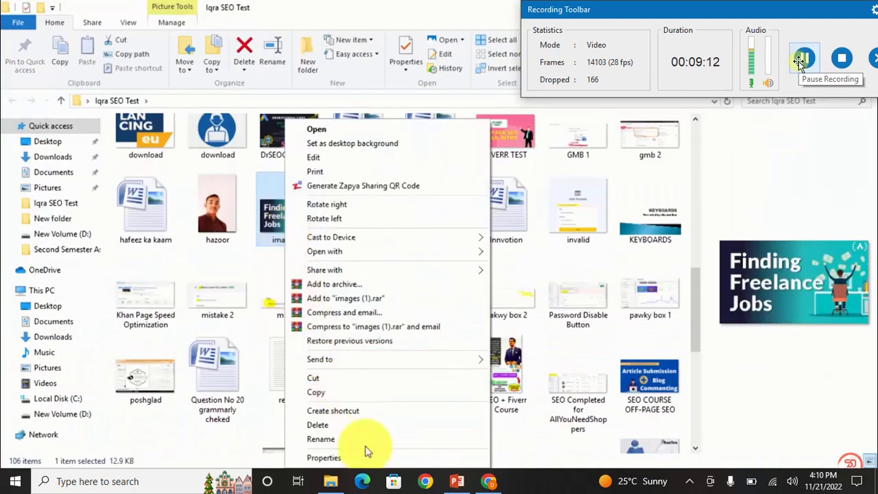
- Rename the "images (1)" picture file in the Iqra SEO Test folder to "SEO Services in Pakistan" and return to the Tumblr post in Chrome
click(366, 441)
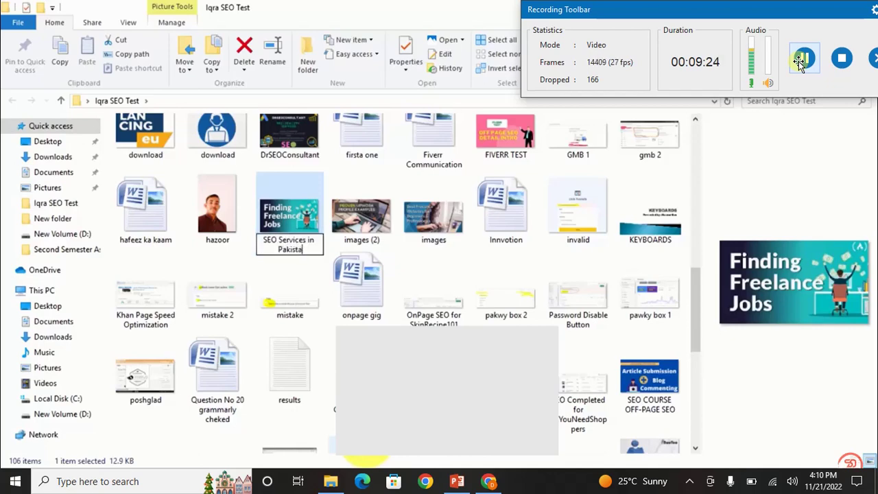
key(Return)
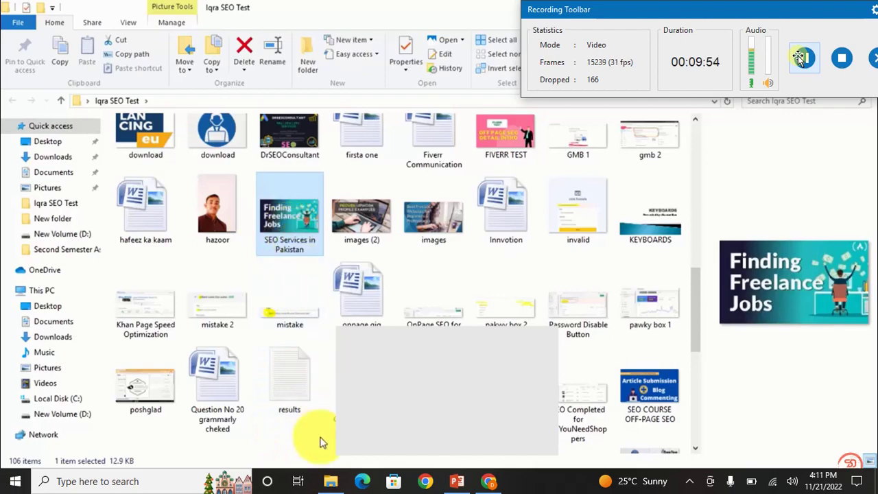
click(304, 483)
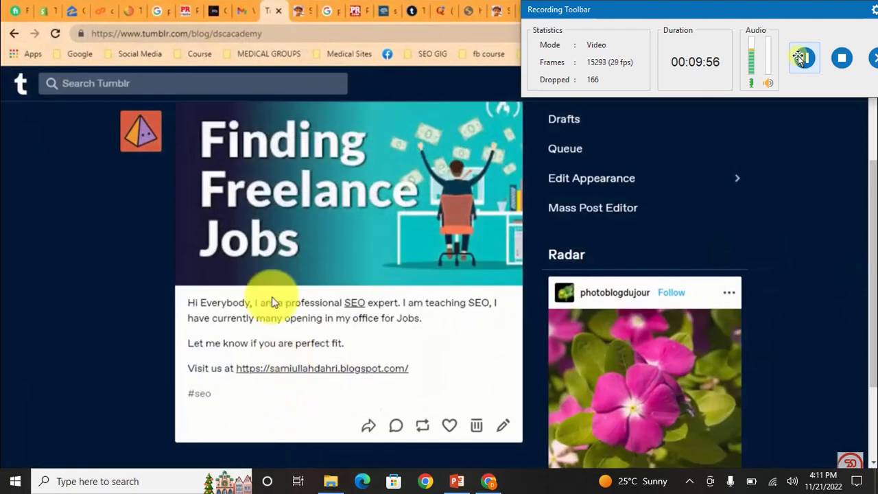